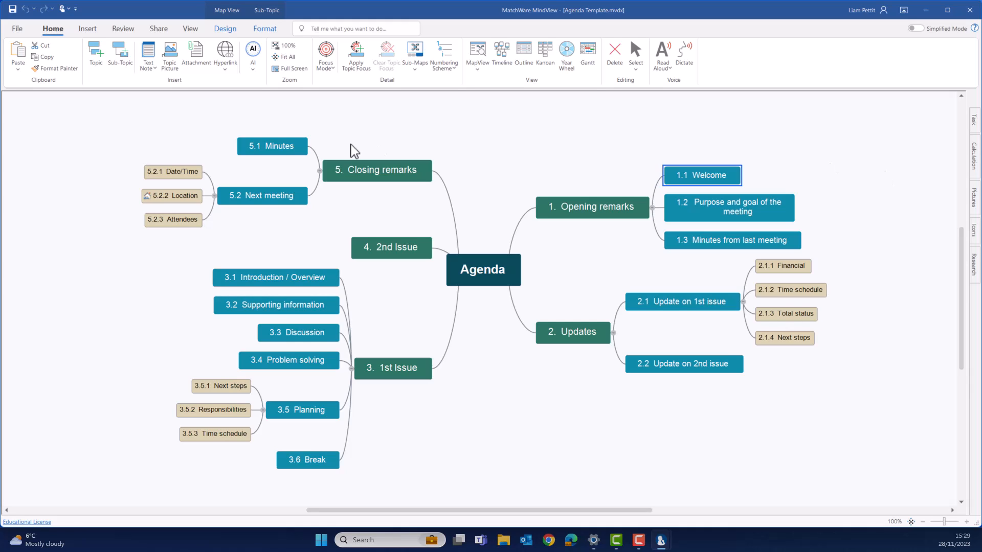
Add a text note to the 1.1 Welcome topic reading "Welcome everyone to the meeting. Everyone from the team is here.".
click(149, 51)
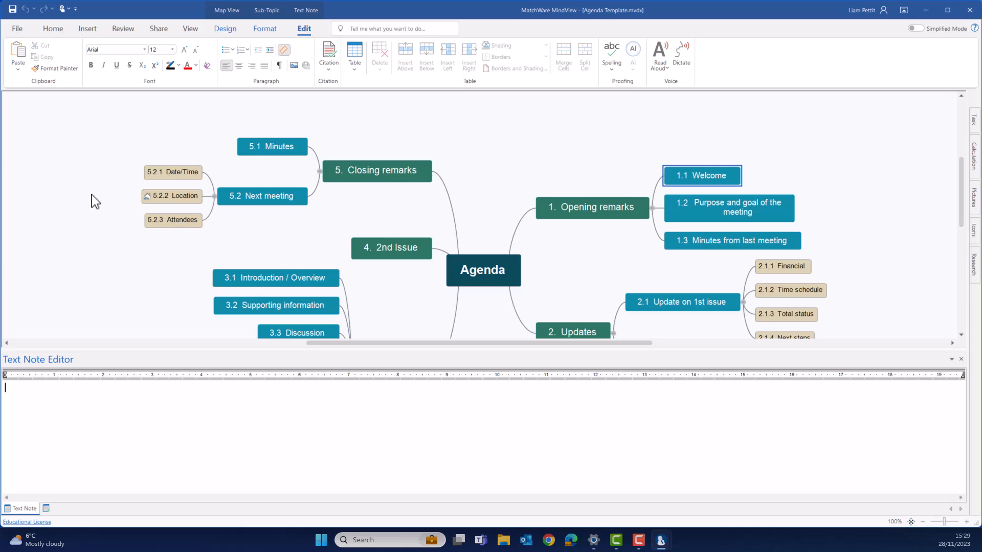
text(Welcome everyone to the meeting. Everyone from the team is here.)
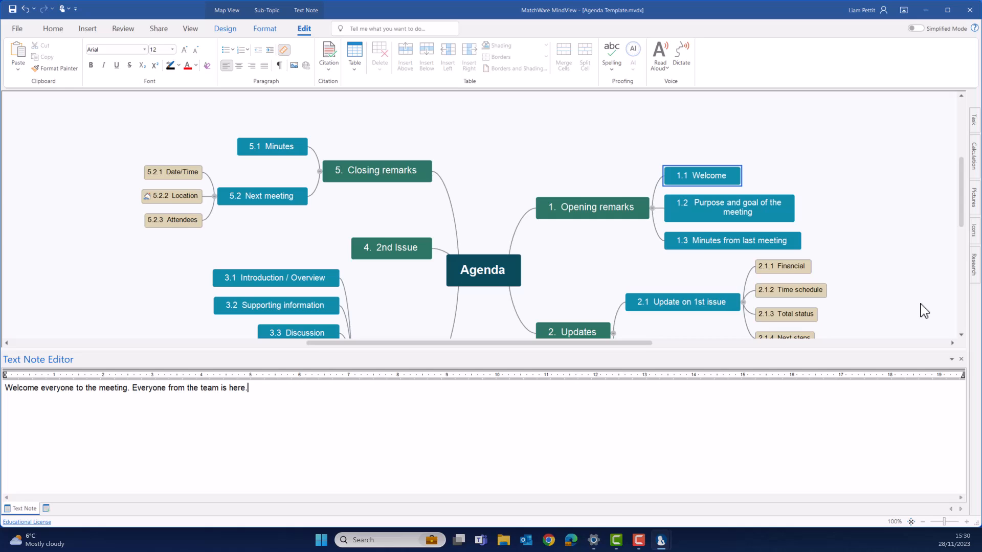
Add a text note to the 1.2 Purpose and goal of the meeting topic.
click(748, 215)
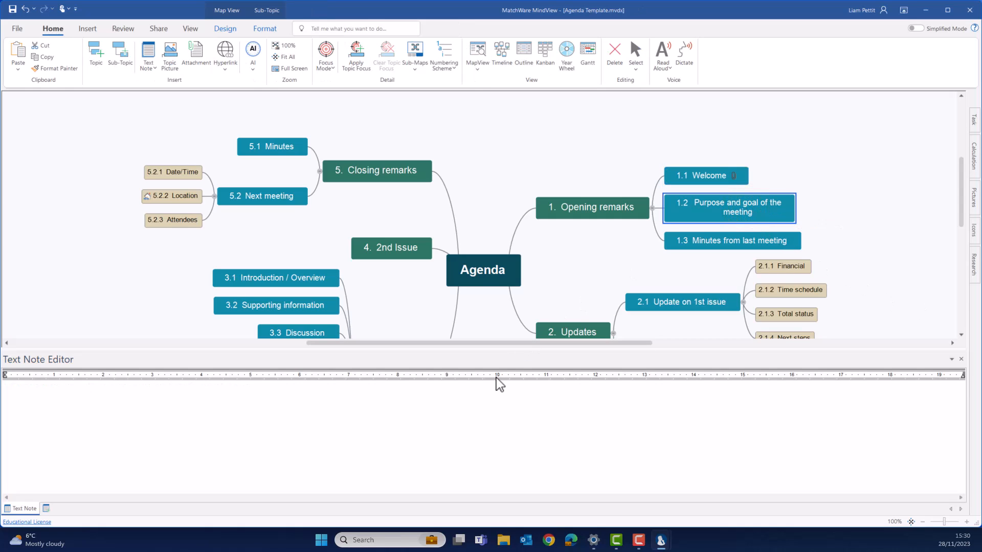
click(489, 401)
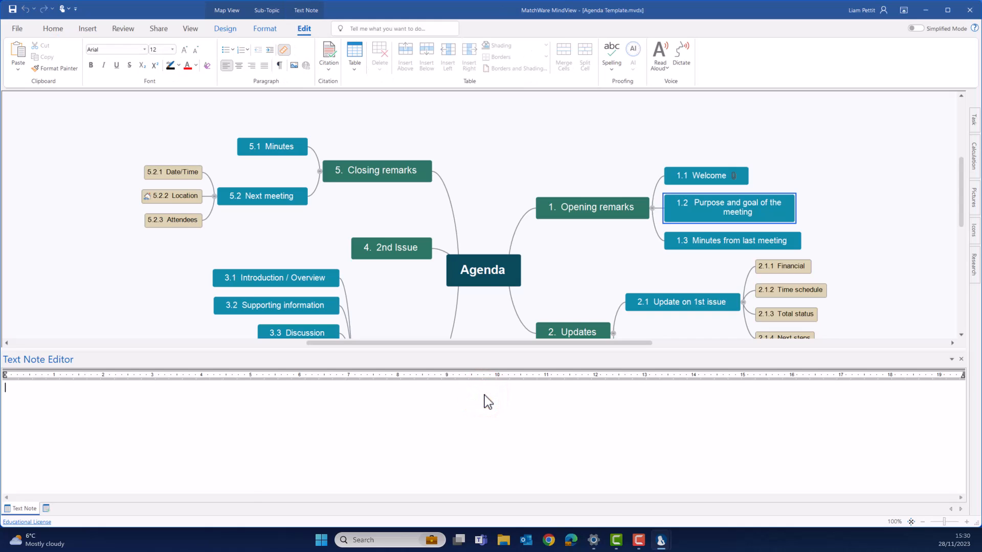
click(905, 314)
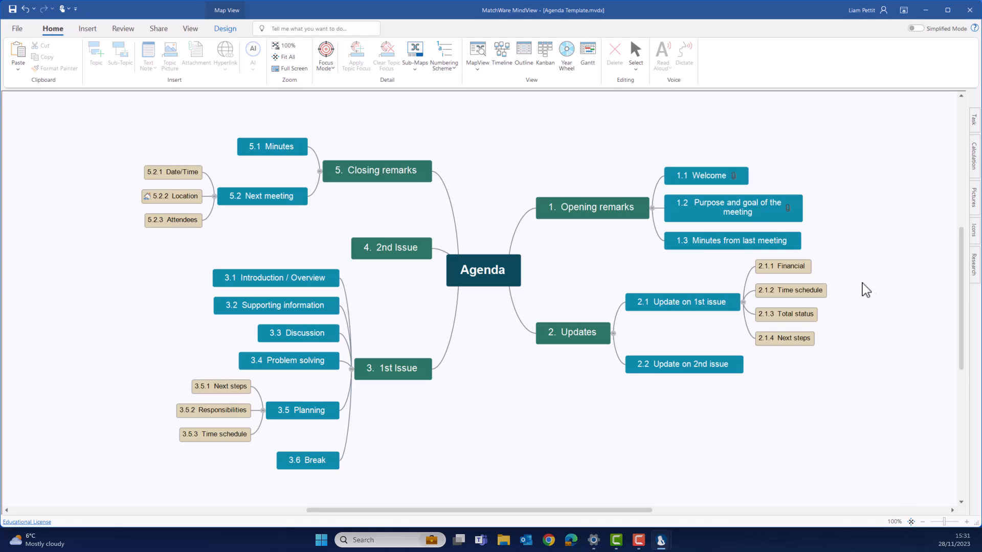
Open the text note attached to the 1.1 Welcome topic to view it.
click(732, 176)
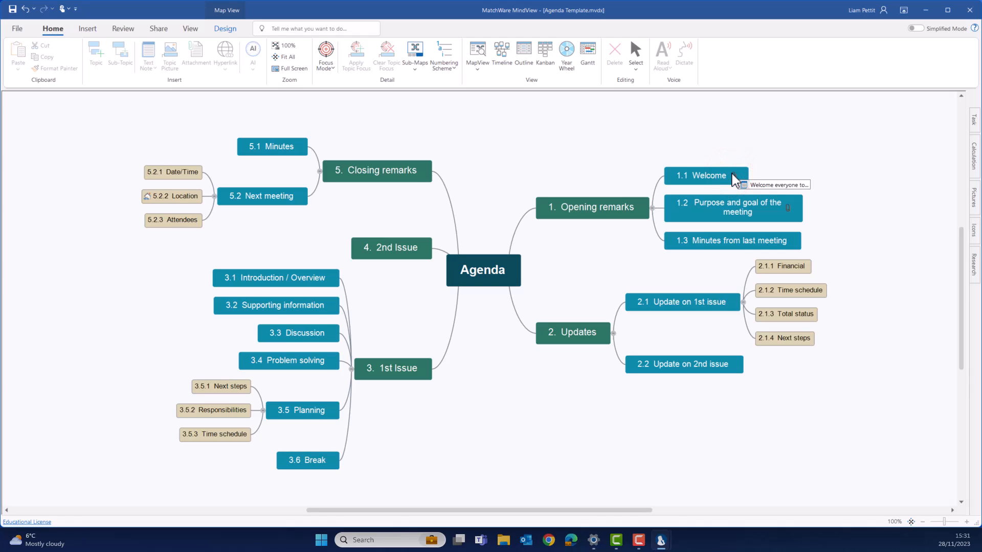
click(764, 185)
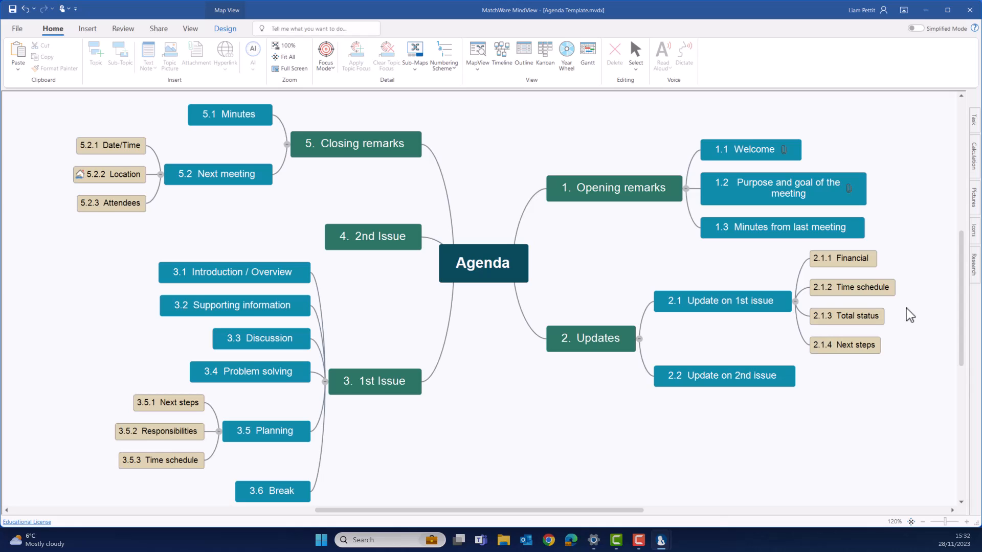
Attach the file Staff Meeting - Minutes to the 1.3 Minutes from last meeting topic.
click(792, 237)
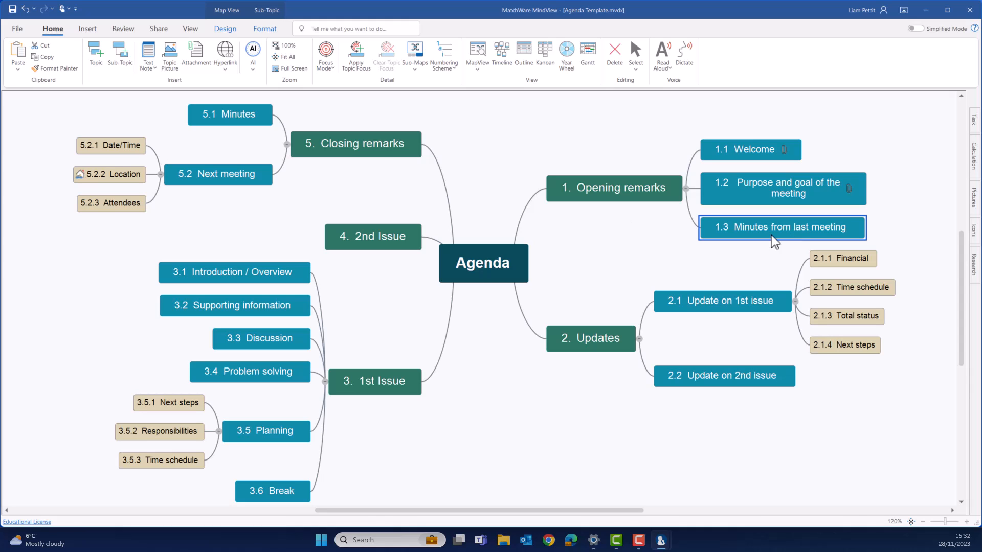
click(195, 53)
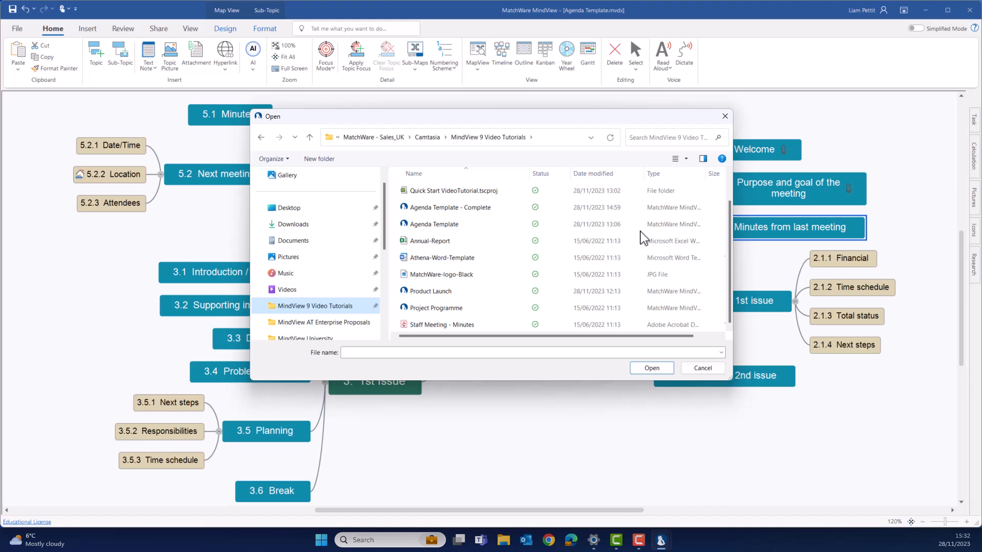
double_click(458, 325)
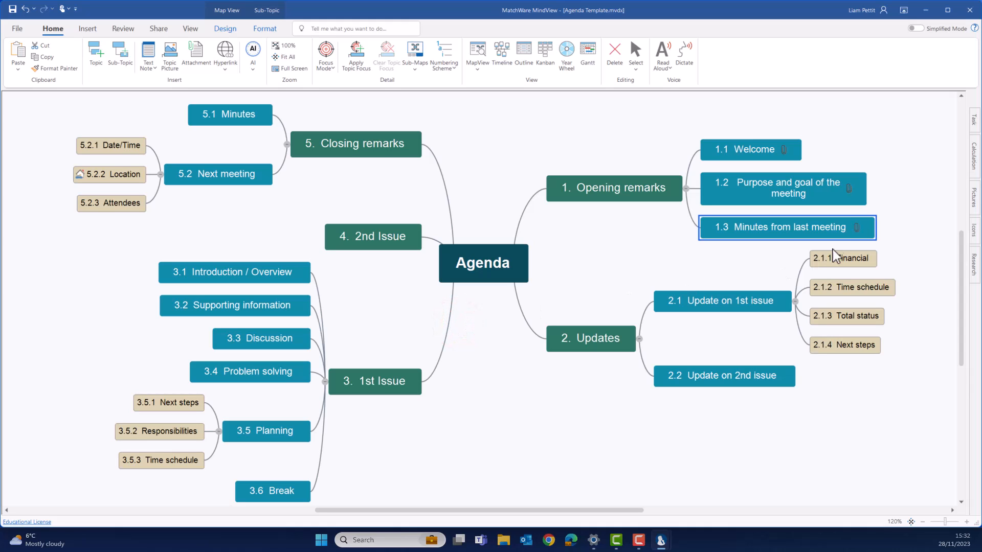
mouse_move(857, 235)
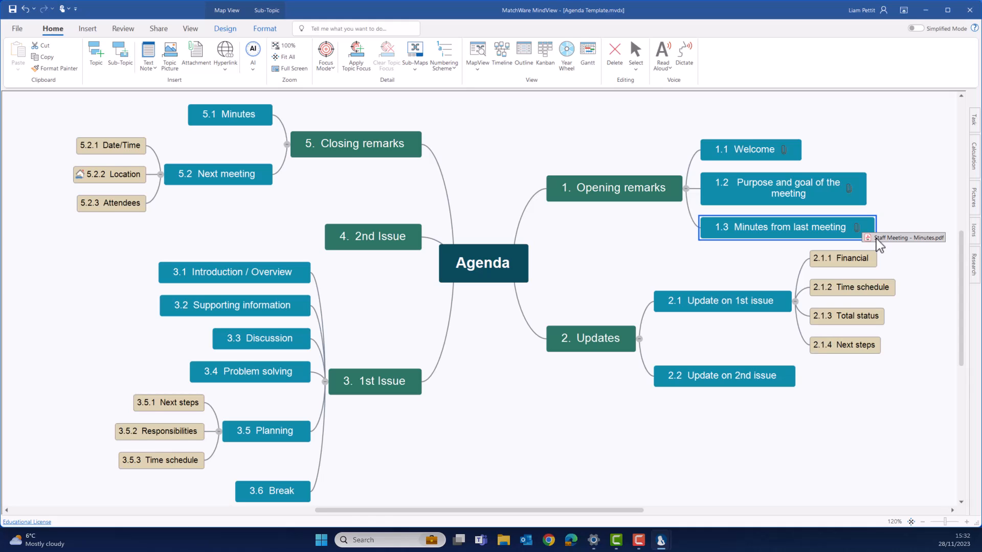
click(772, 258)
Attach the Annual-Report Excel file to the 2.1.1 Financial topic and open the attachment.
click(827, 260)
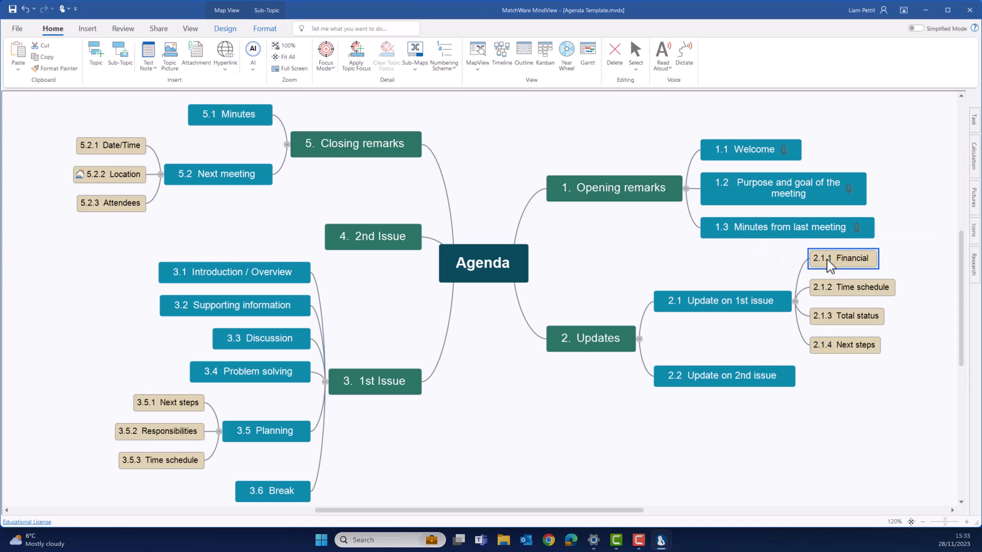
click(204, 57)
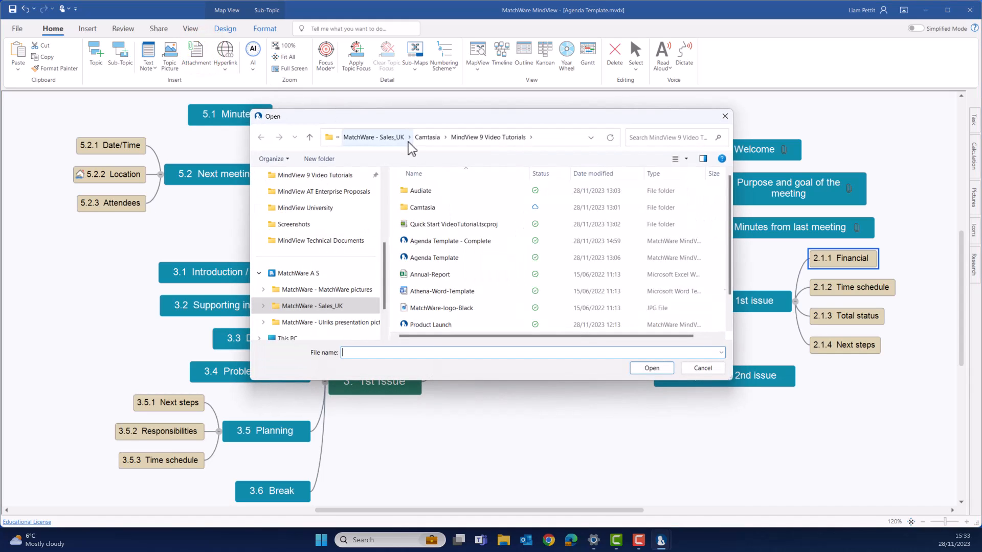
double_click(458, 276)
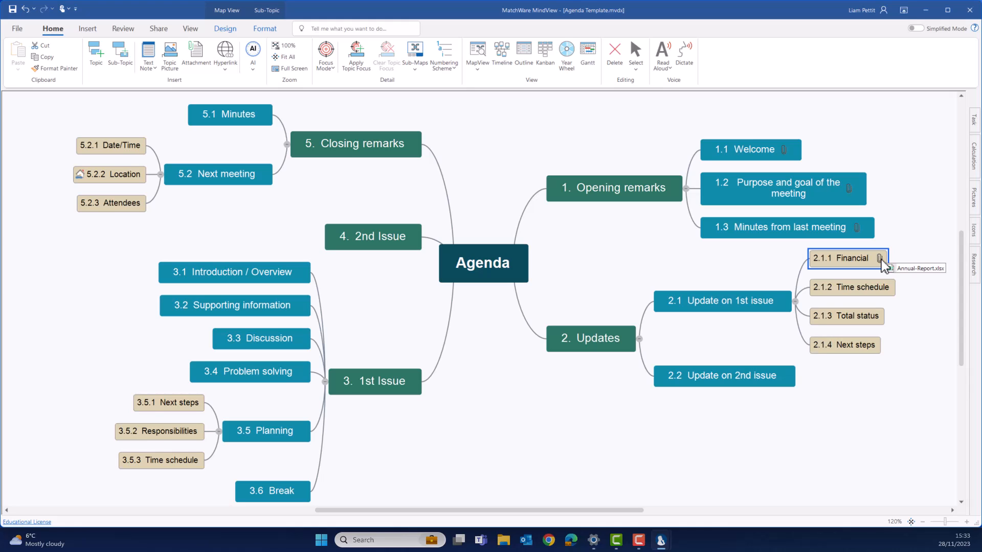
click(913, 272)
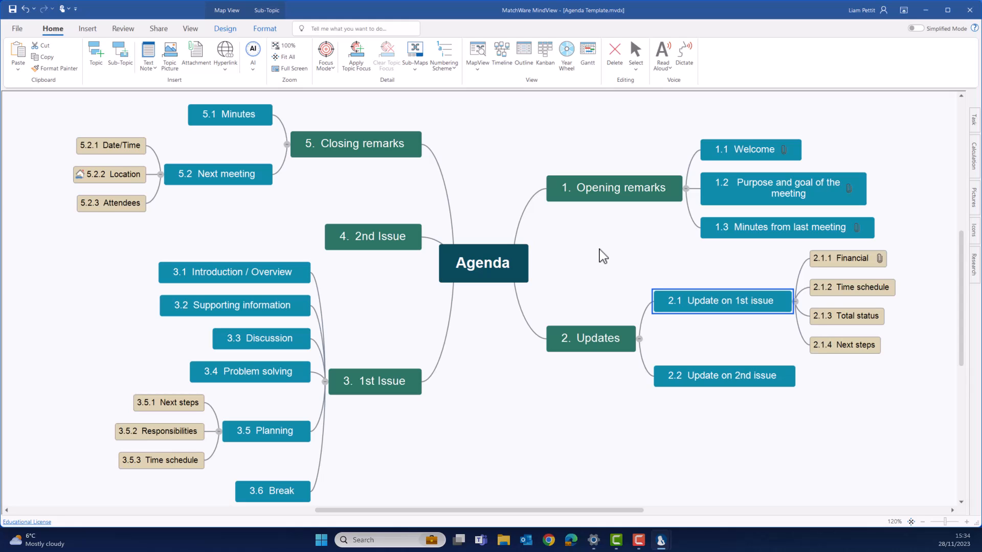
View the available hyperlink sources for the 2.1 Update on 1st issue topic.
click(227, 70)
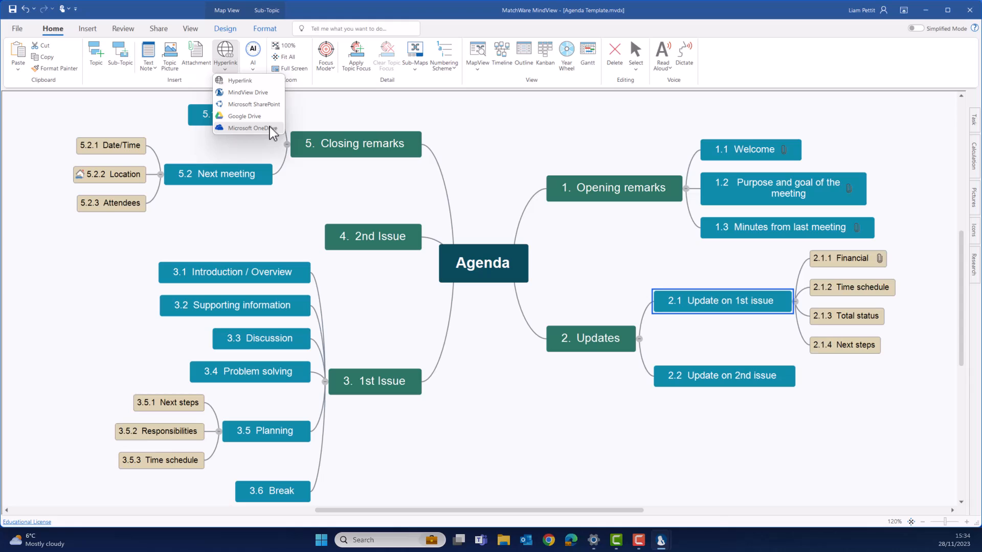
click(512, 144)
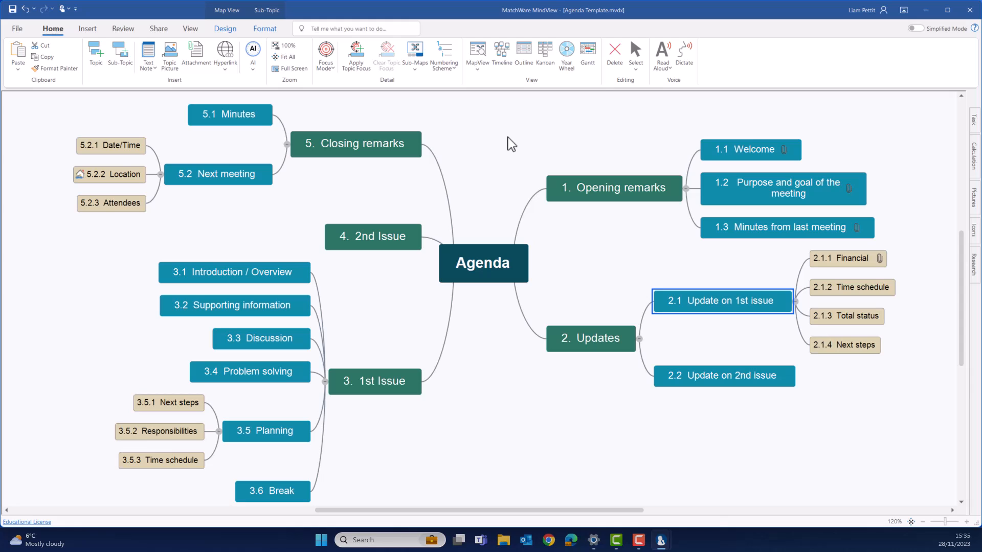
Try a top-down hierarchical layout for the map and preview alternative map styles.
click(225, 29)
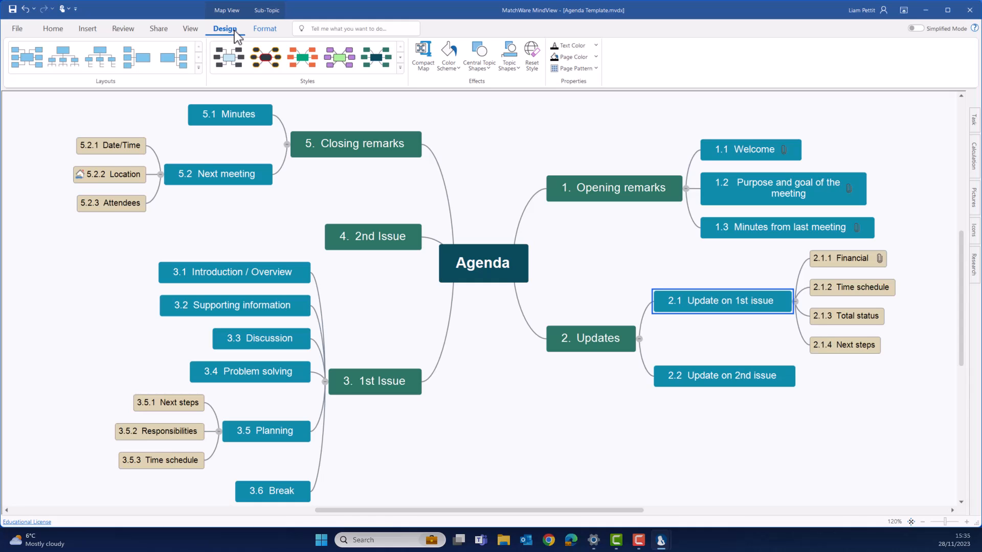
click(104, 60)
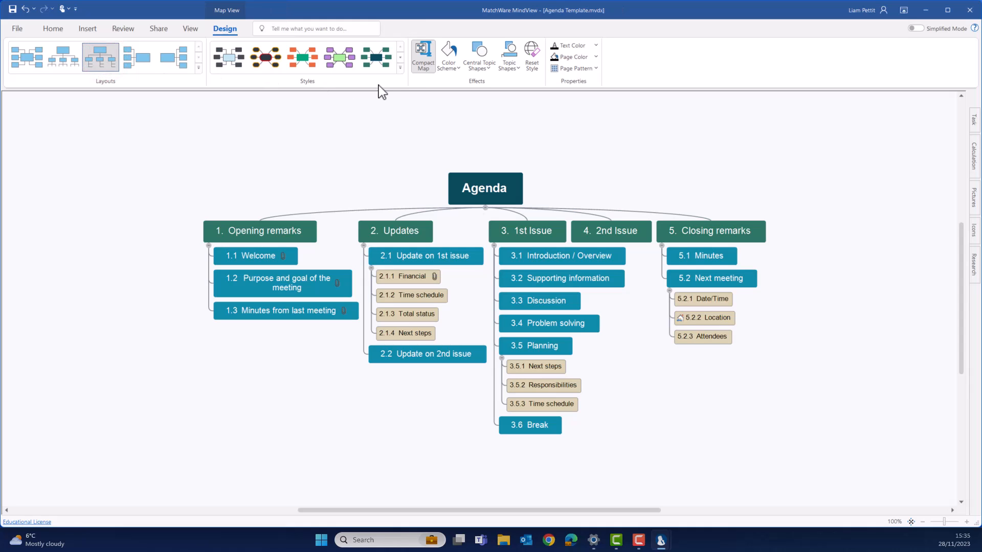
click(400, 67)
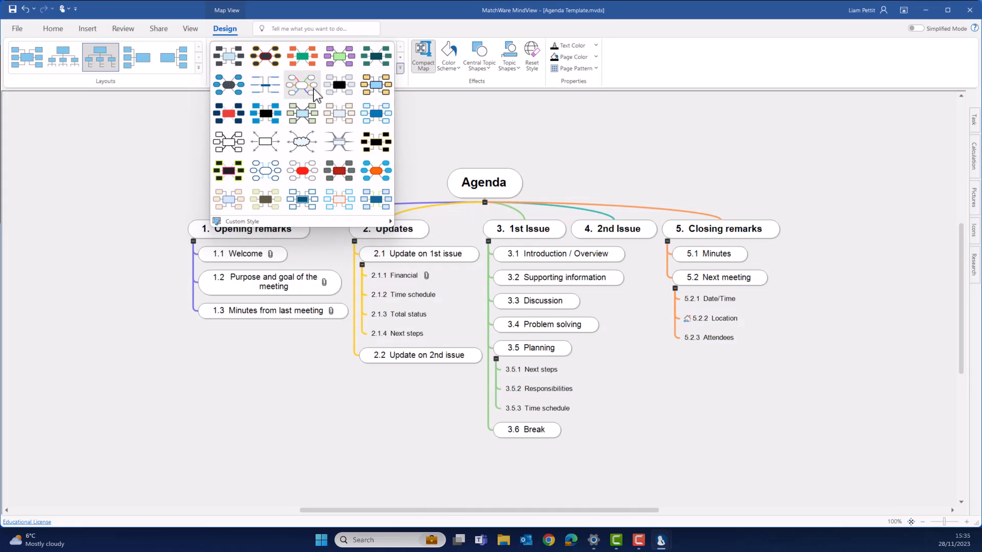
click(582, 109)
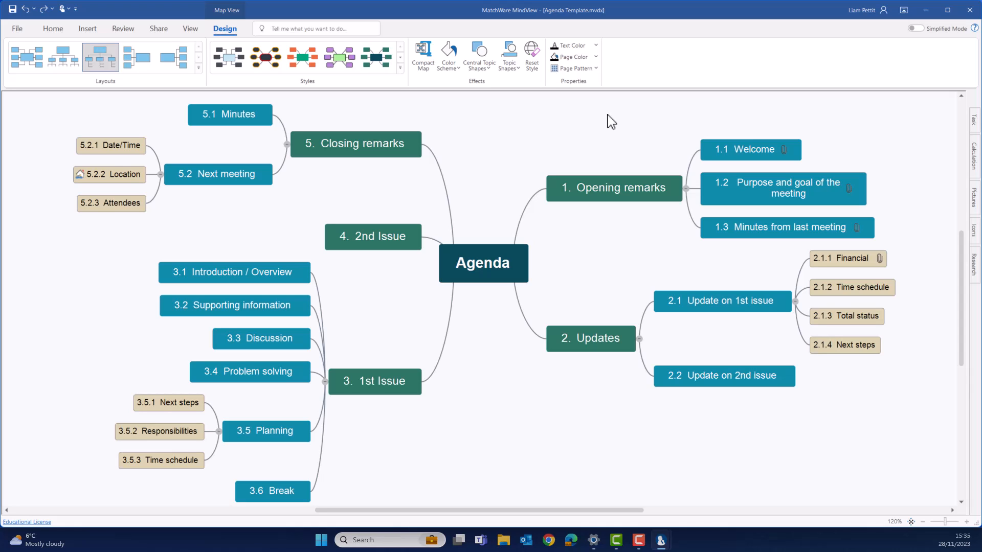
Apply the solid olive-green color scheme to the Opening remarks topic and its three sub-topics.
drag(608, 119, 725, 259)
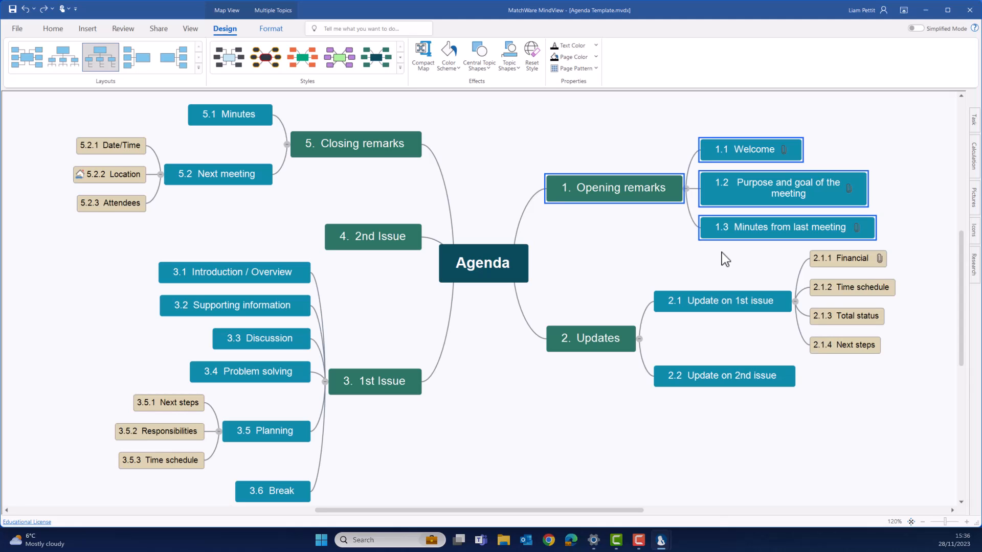
ctrl+click(263, 271)
ctrl+click(276, 372)
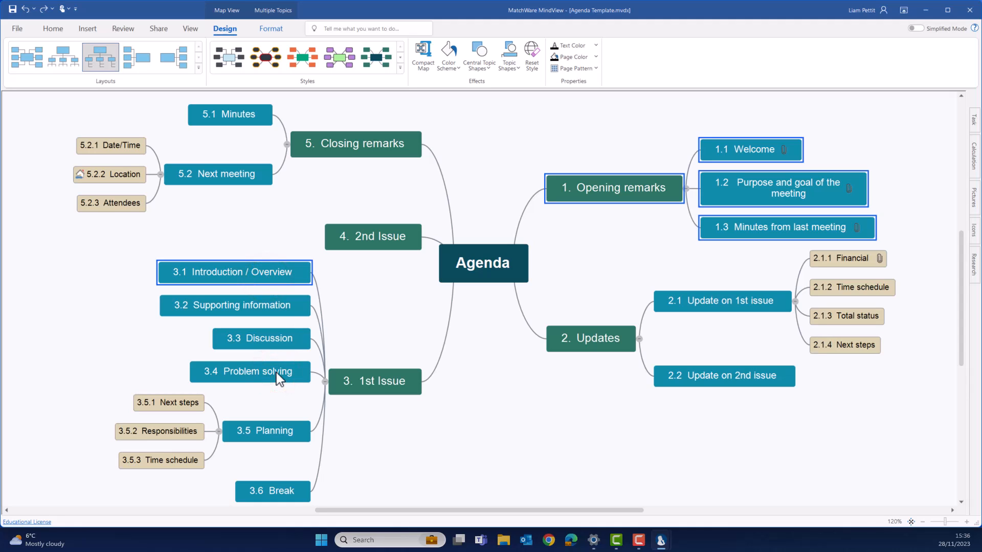
click(270, 29)
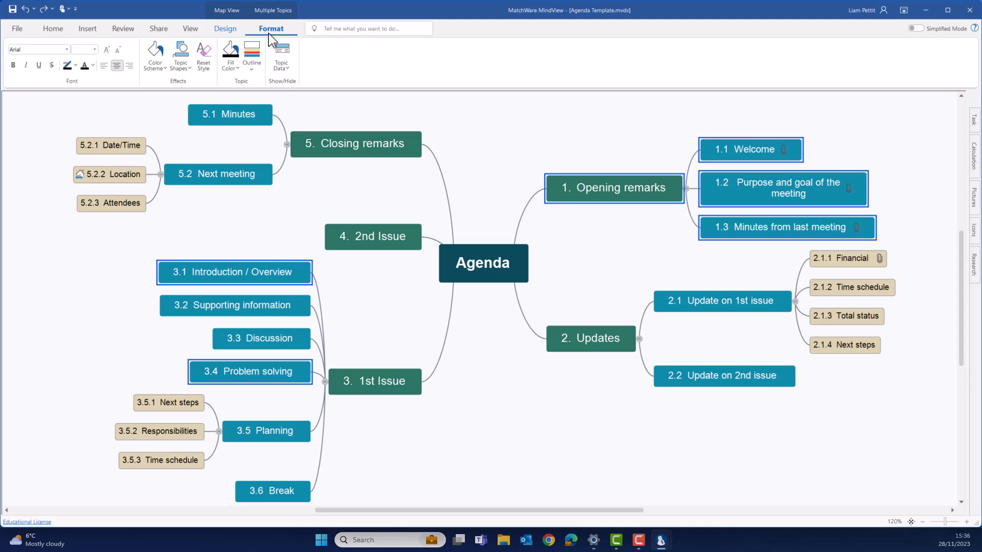
click(525, 106)
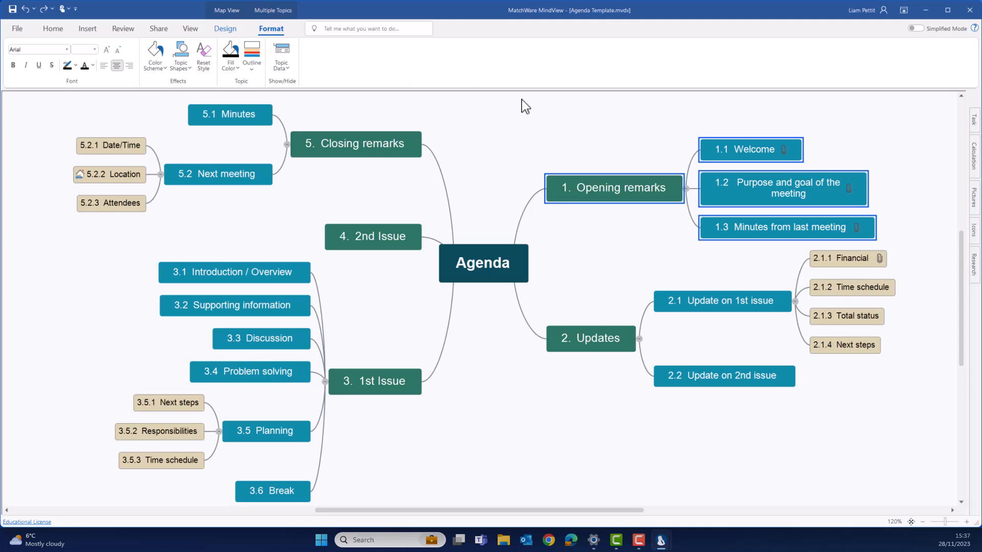
click(158, 60)
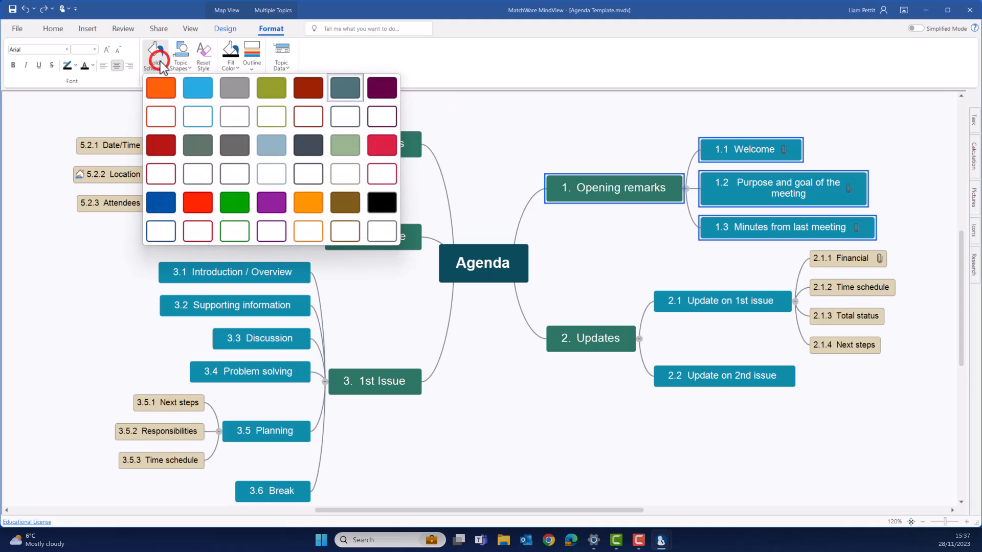
click(266, 85)
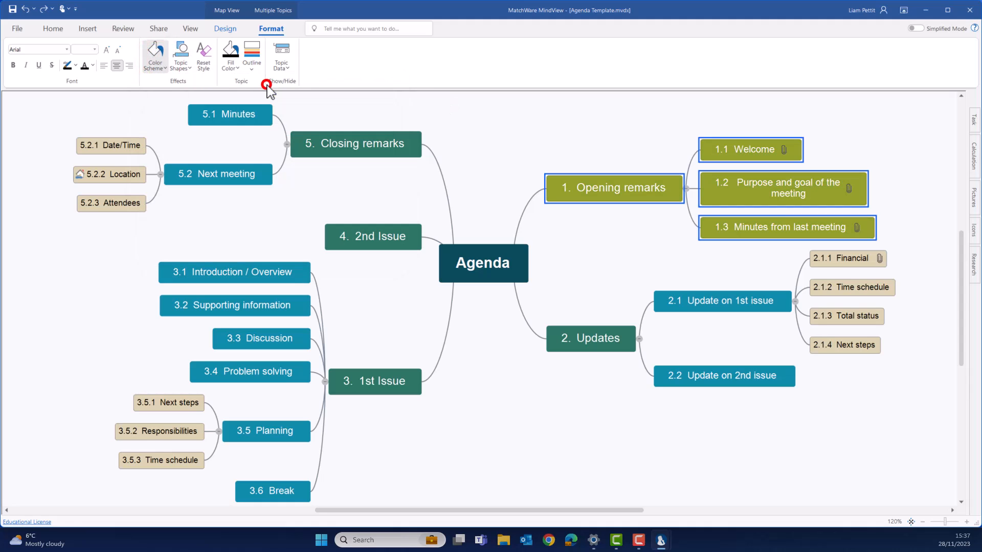
click(485, 131)
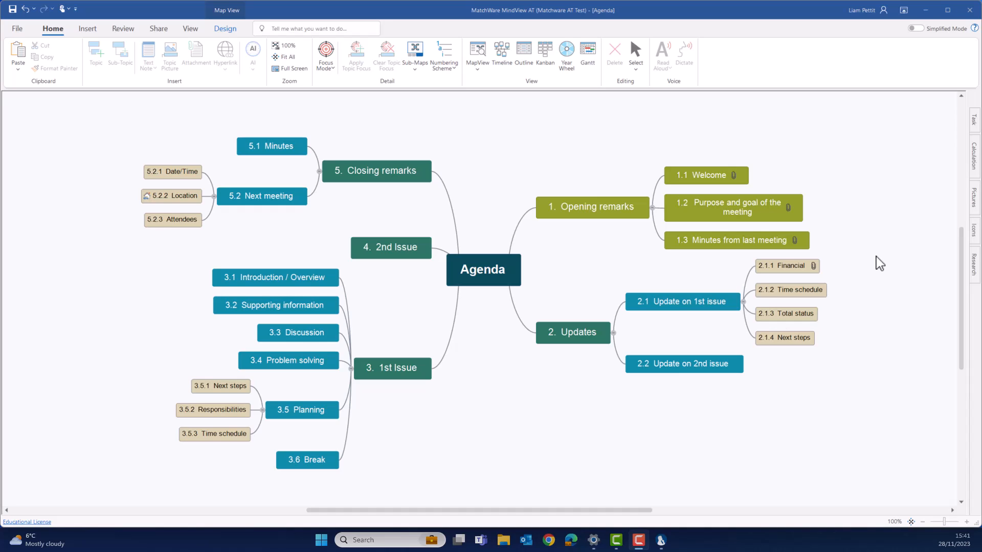
Add the Action Items checklist picture from the Business library to the 2. Updates topic.
click(975, 208)
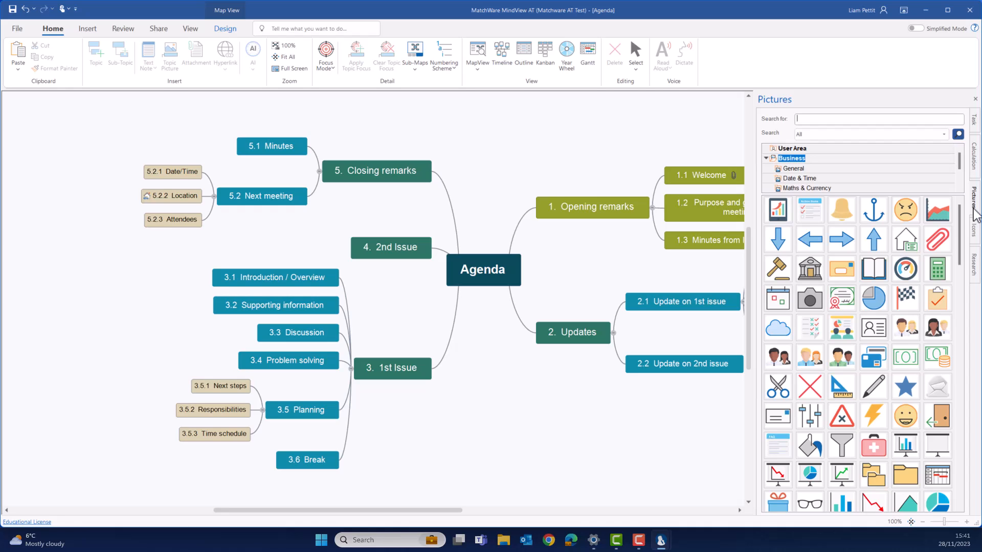
drag(817, 208, 584, 331)
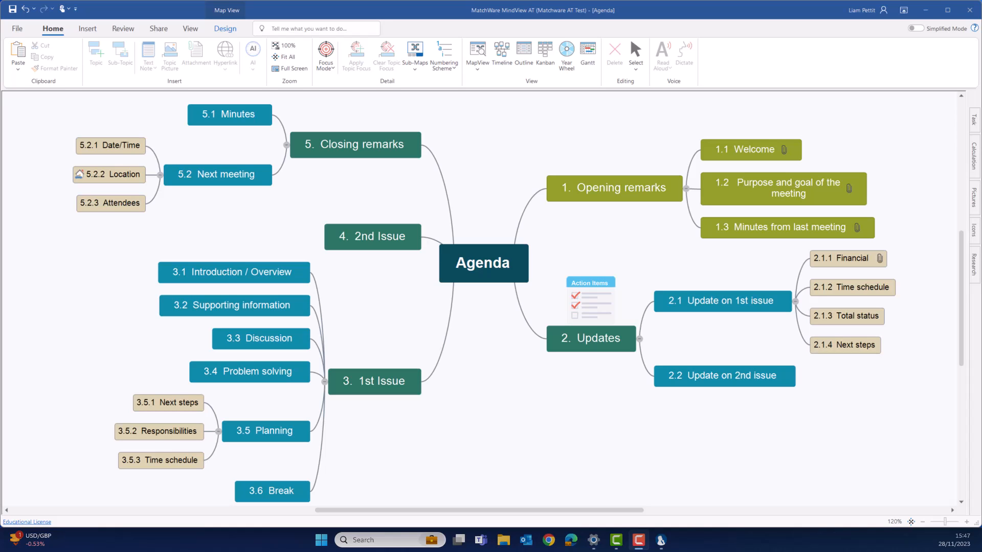
Export the agenda map to Microsoft Word as a custom export using the Clean template.
click(18, 29)
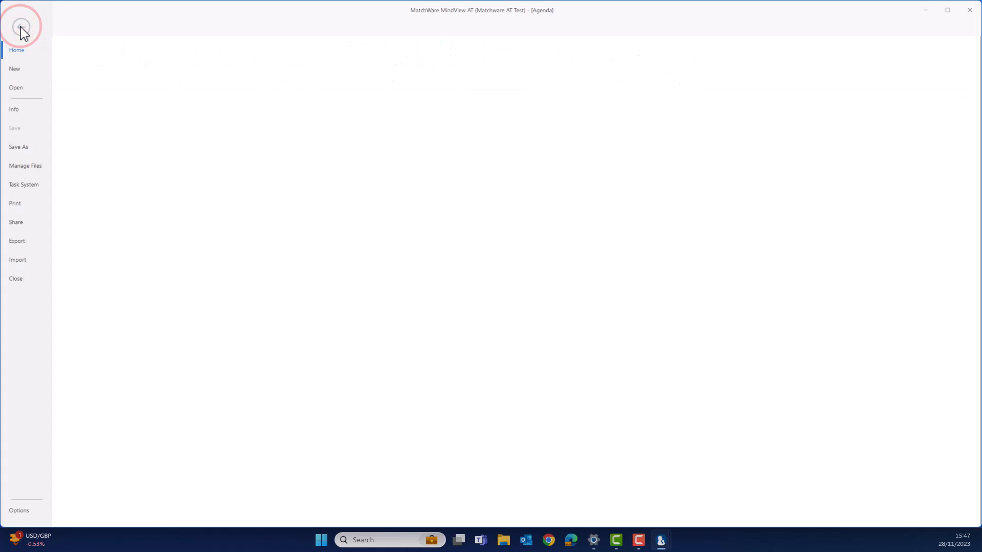
click(27, 240)
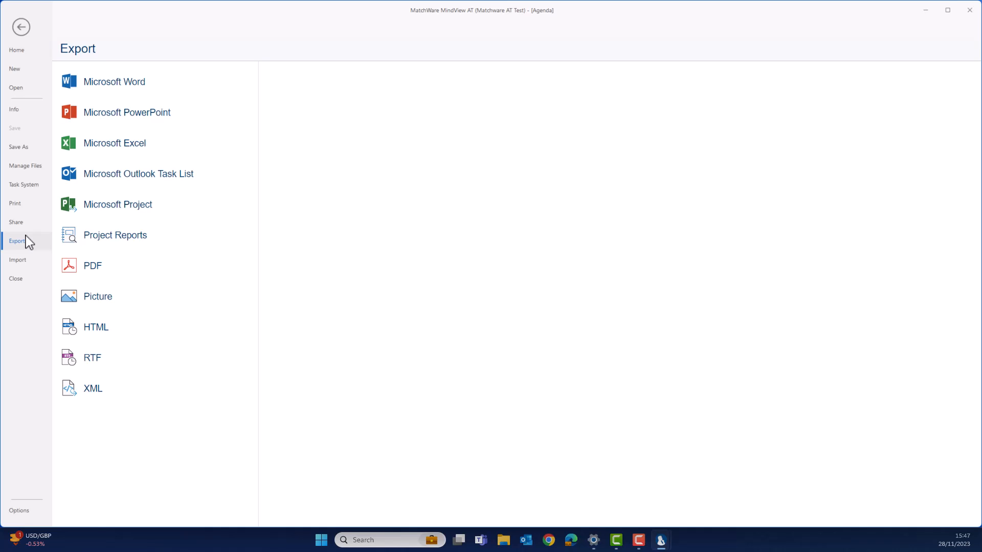
click(158, 82)
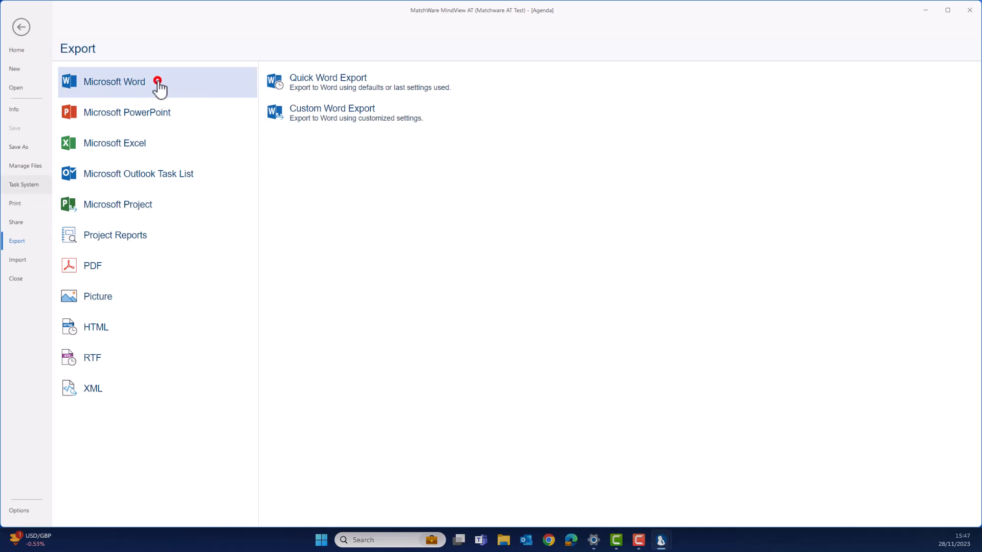
click(371, 117)
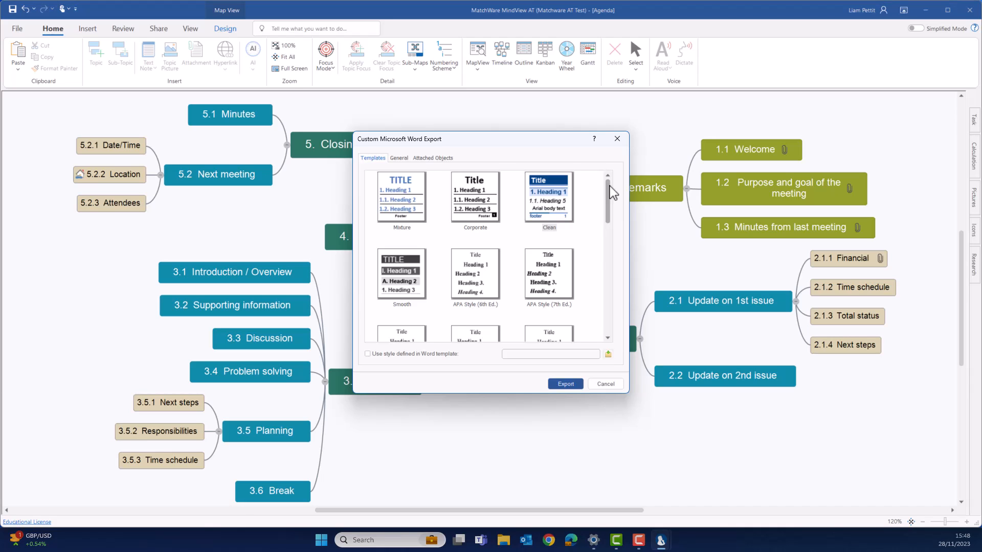
click(567, 385)
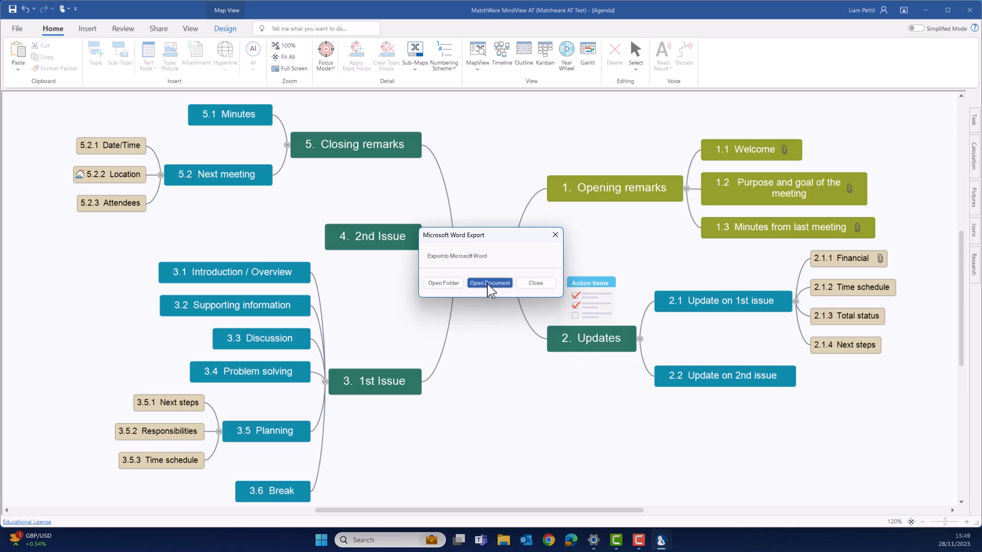
Open the exported Word document and review its title page, mind map image, table of contents and Opening remarks section.
click(490, 284)
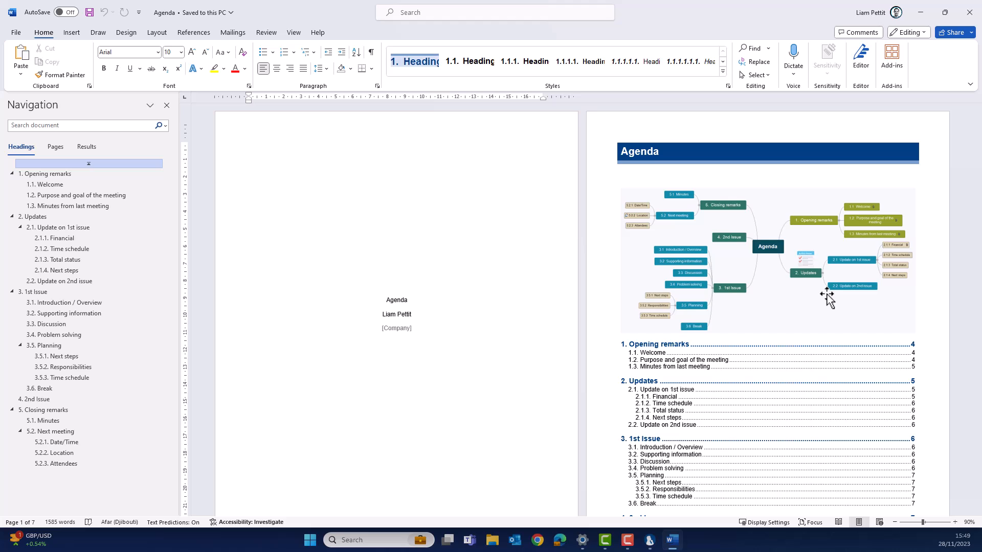
ctrl+scroll(827, 300, up, 3)
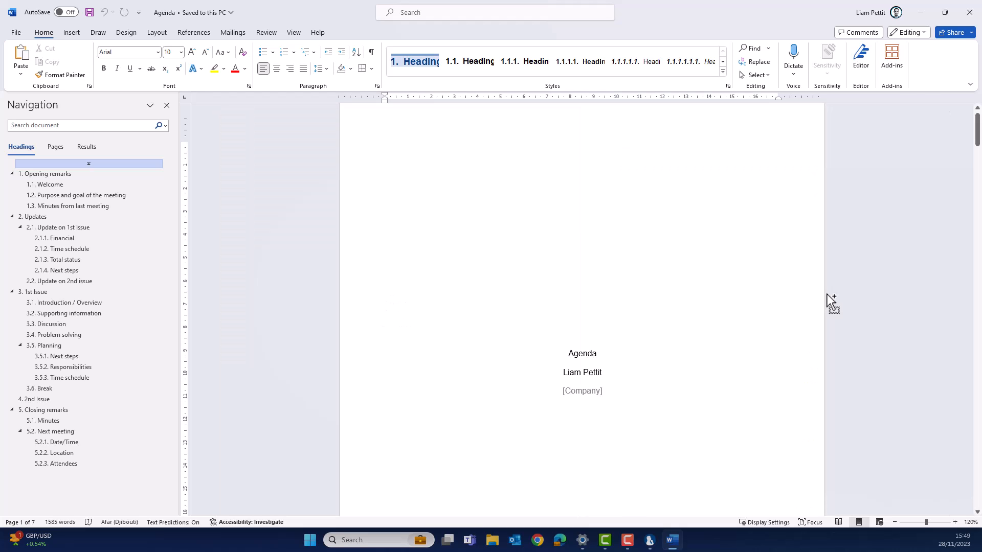
scroll(827, 299, down, 10)
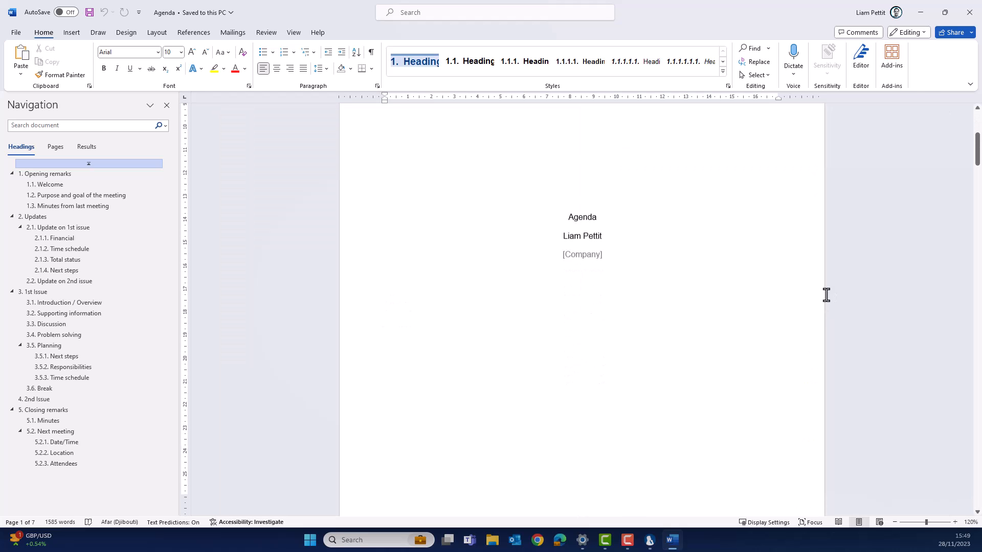
scroll(826, 295, down, 4)
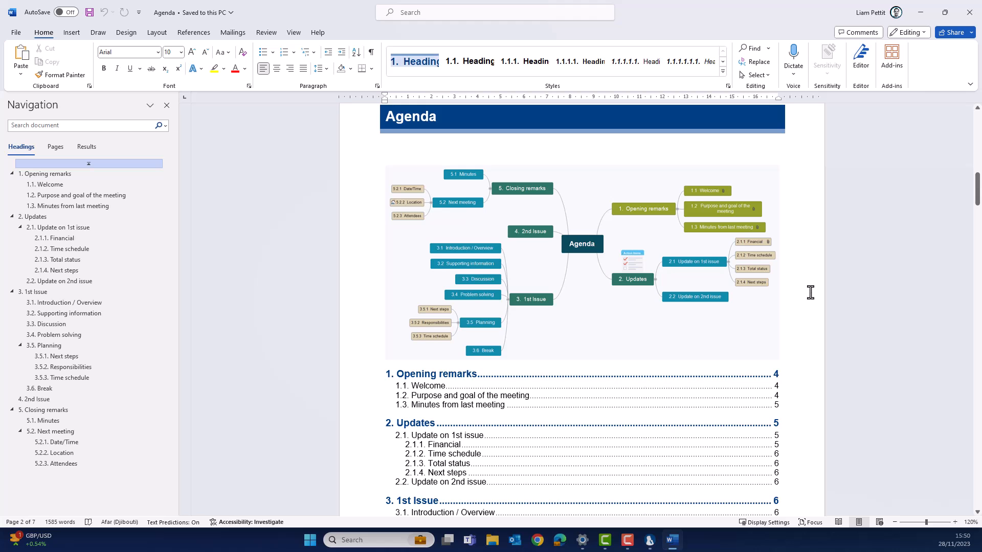
scroll(811, 292, down, 8)
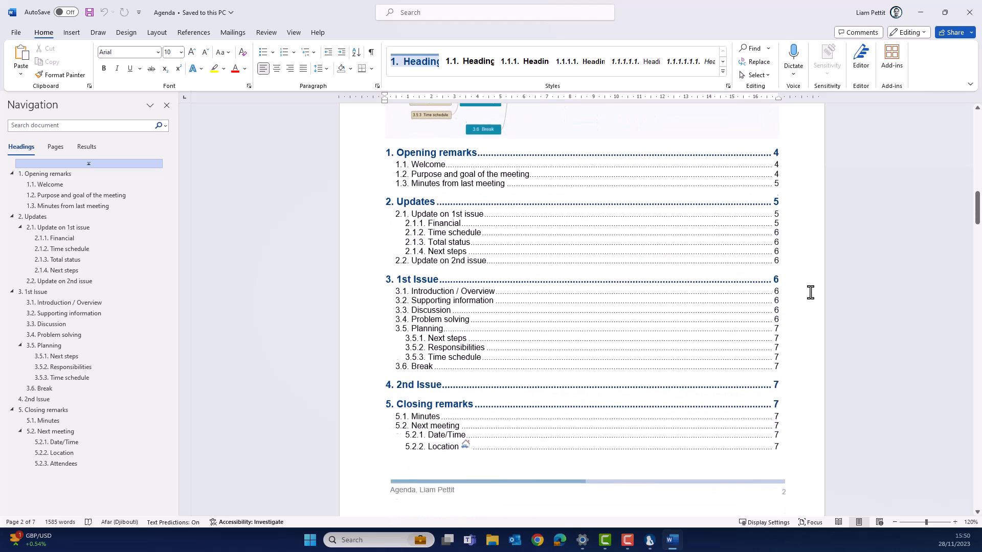
scroll(810, 292, down, 15)
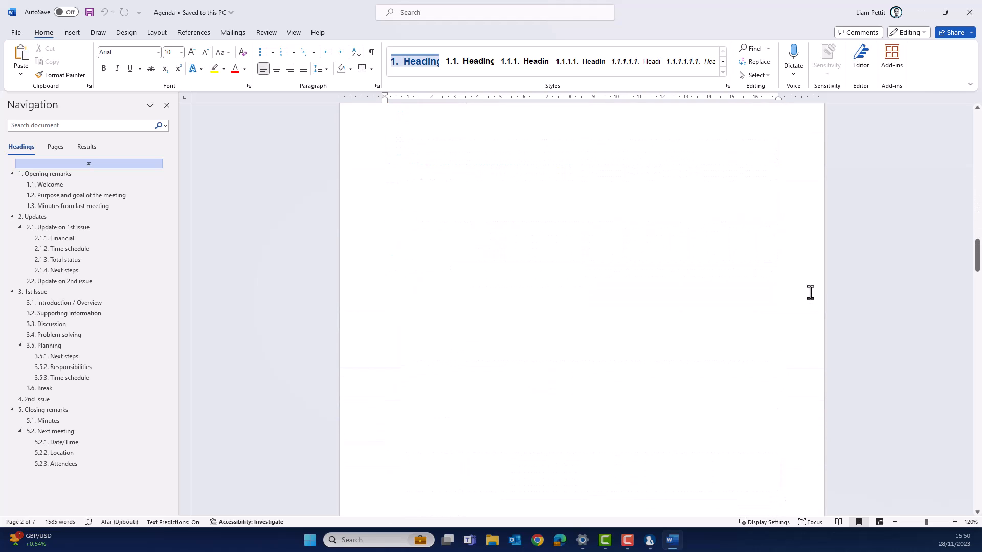
scroll(811, 293, down, 3)
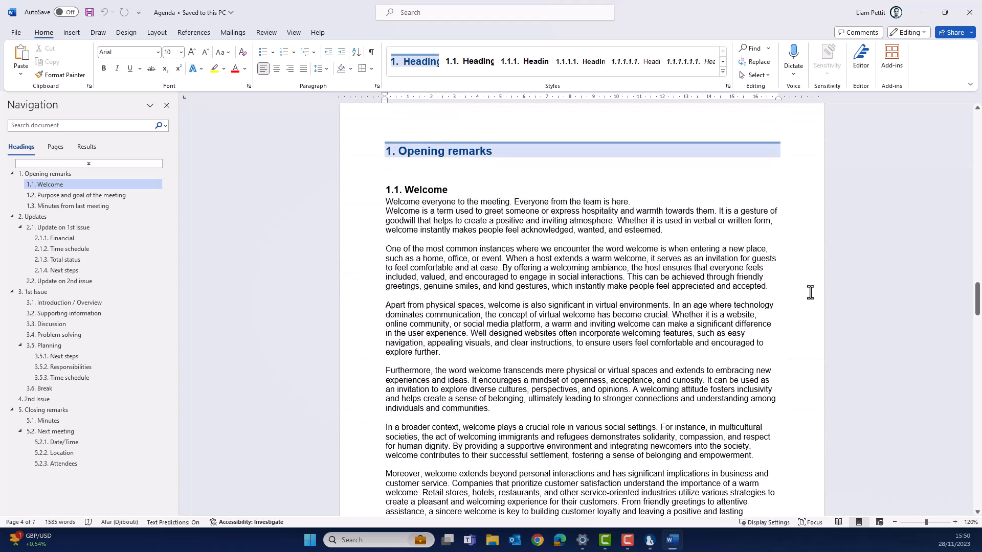
scroll(810, 292, down, 1)
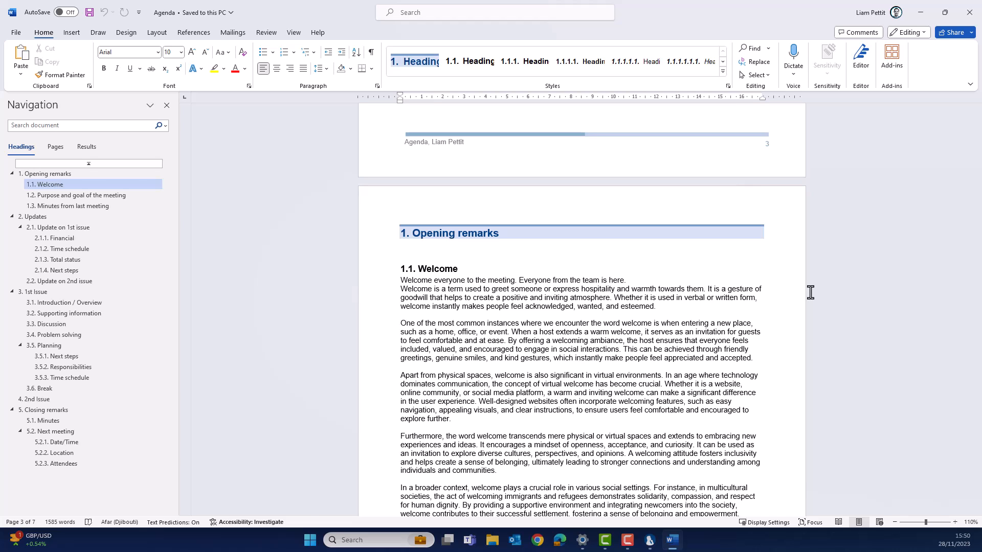
Switch to the Agenda presentation in PowerPoint and bring up Designer layout suggestions for the opening Agenda slide.
key(alt+Tab)
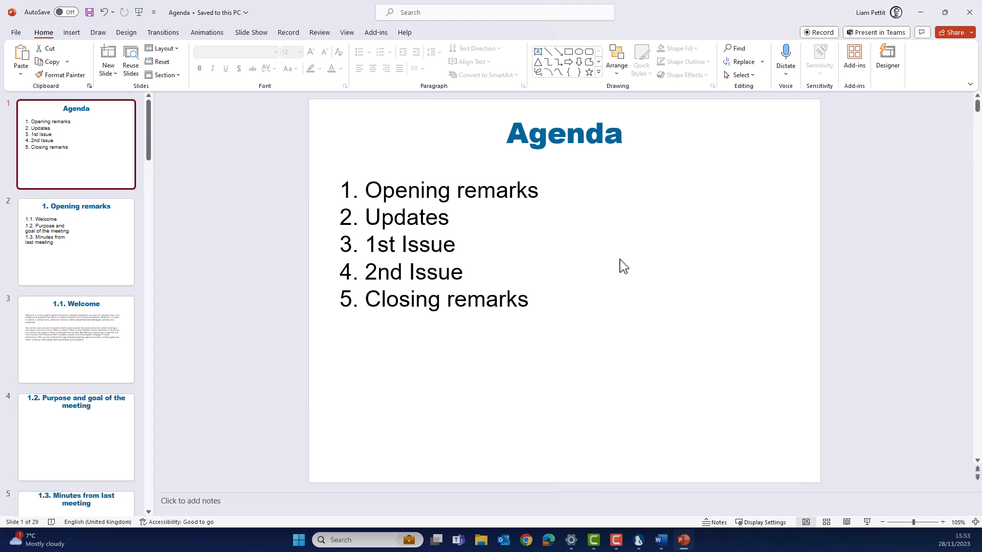
click(889, 65)
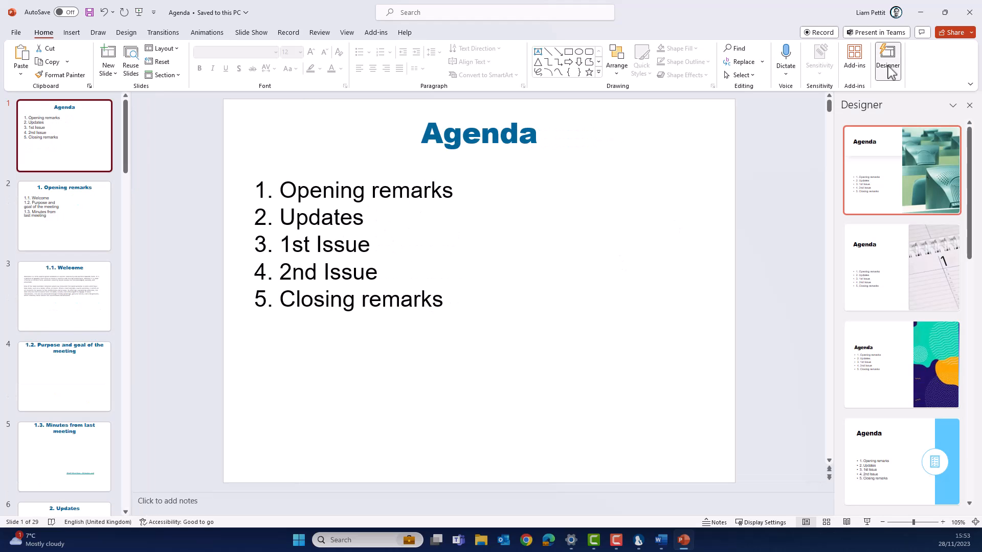